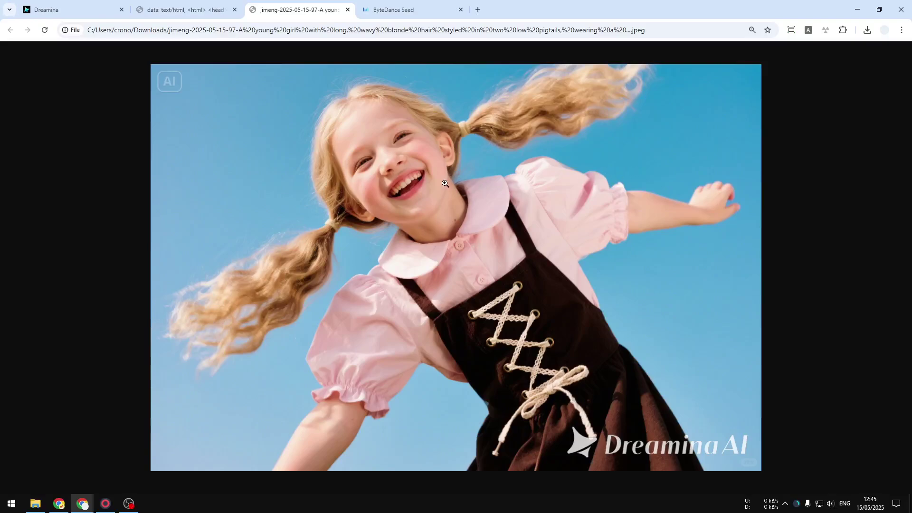
Zoom the girl image in and back out, then highlight and clear the Seedream 3.0 heading
key("ctrl+plus")
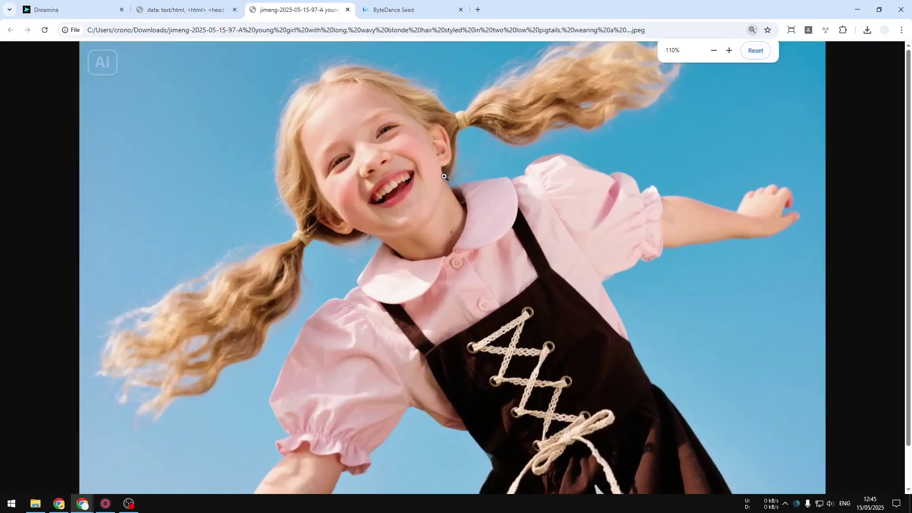
key("ctrl+minus")
left_click(404, 6)
left_click(324, 201)
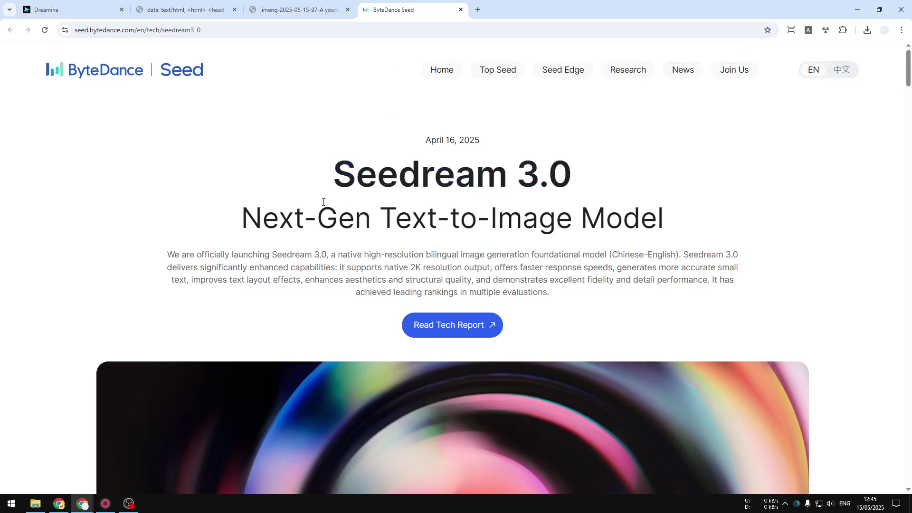
left_click_drag(320, 177, 607, 184)
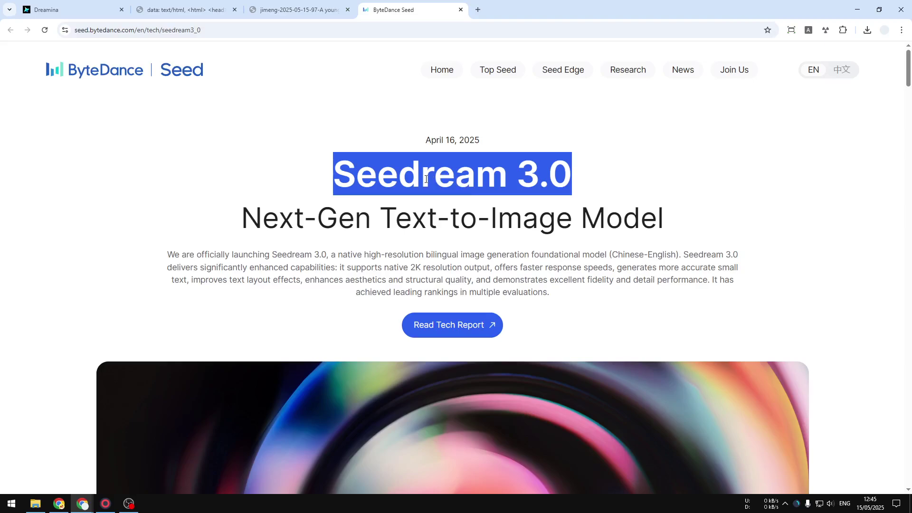
left_click(88, 97)
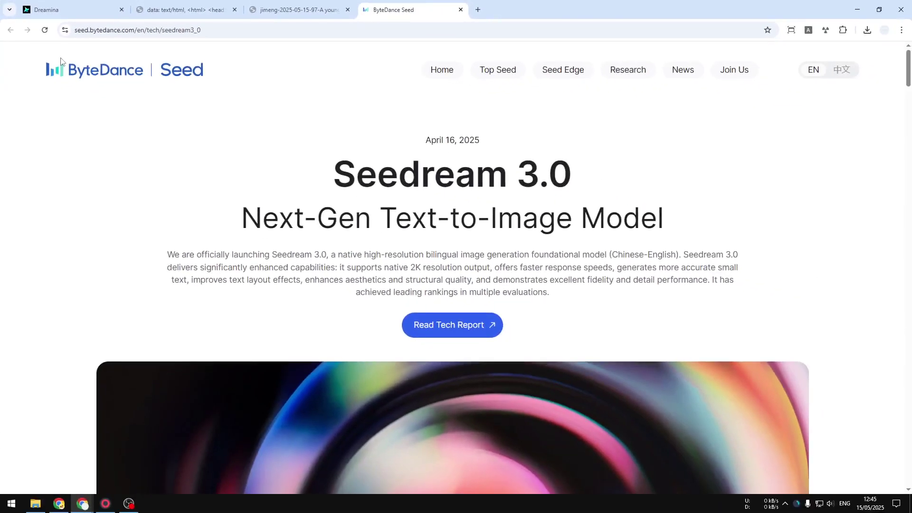
Return to the Seedream 3.0 page, scroll down it, and open the downloaded girl image
left_click(315, 7)
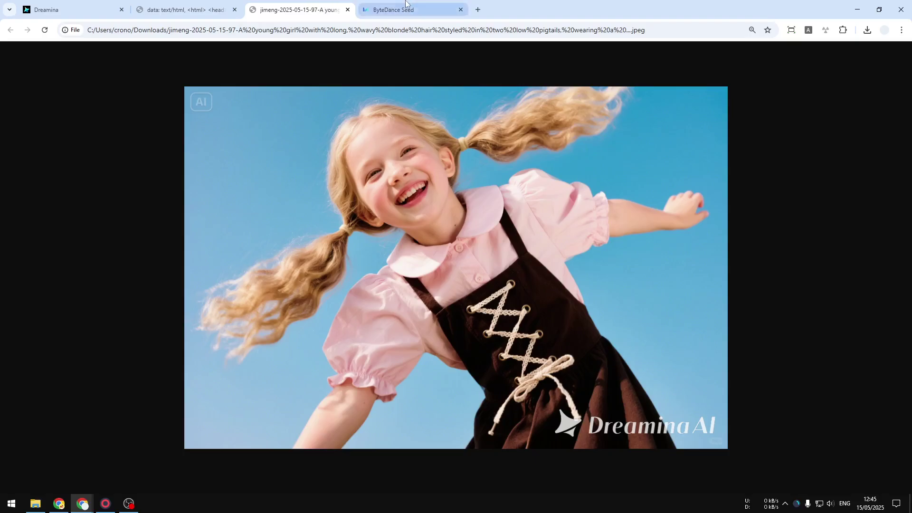
left_click(416, 6)
left_click_drag(904, 74, 910, 343)
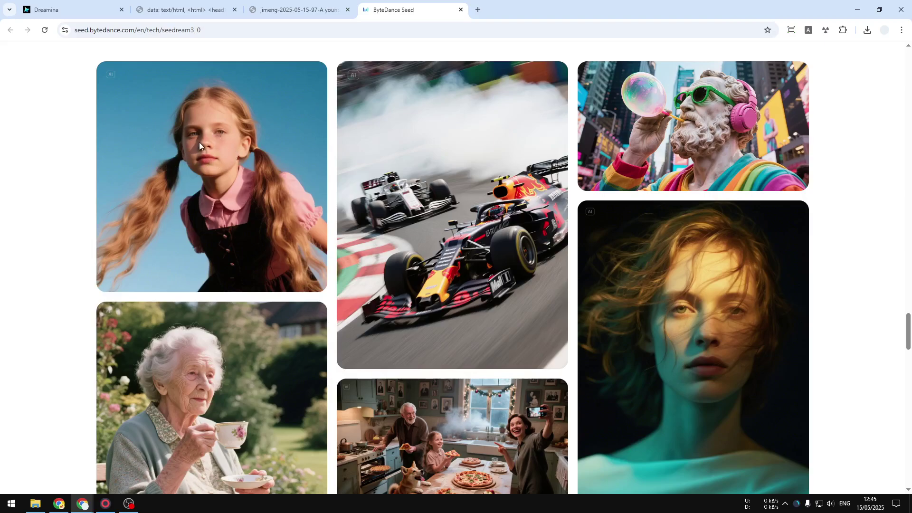
left_click(289, 11)
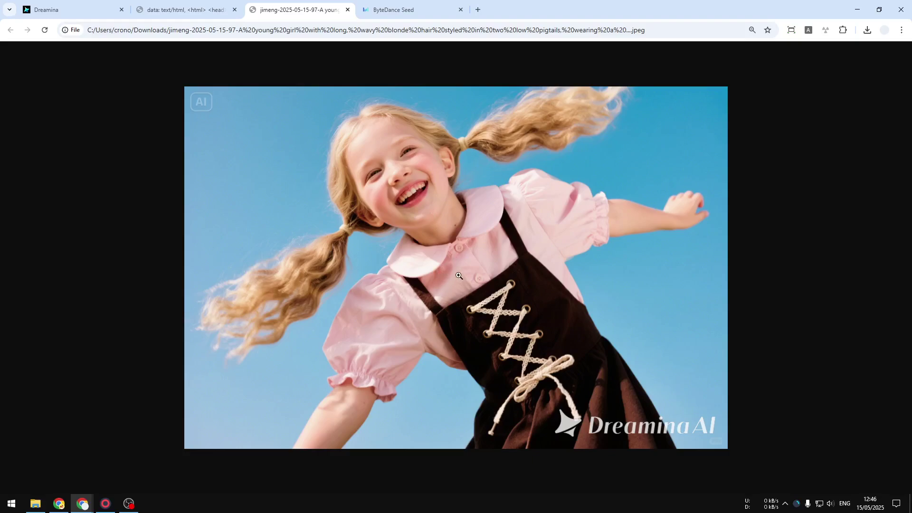
View the girl image at full size and zoom in and out on it
left_click(446, 307)
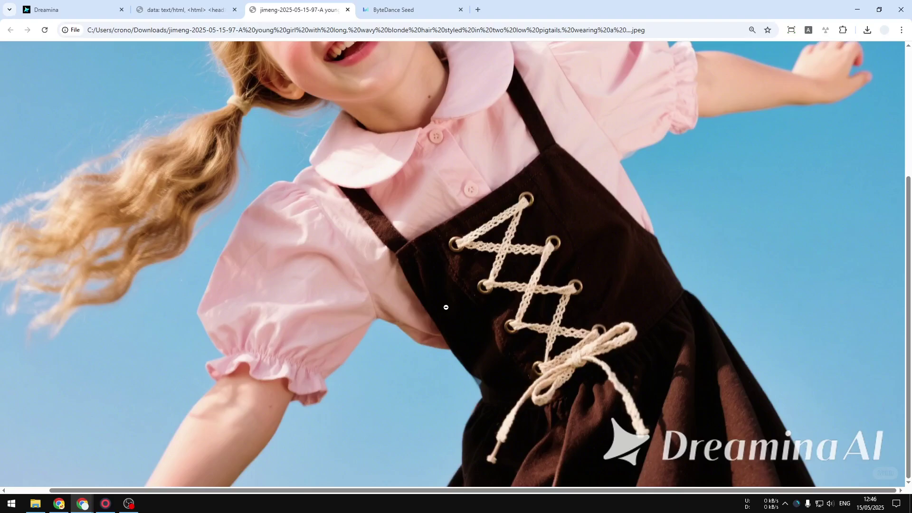
scroll(398, 241, "up", 1, "ctrl")
scroll(594, 314, "up", 3, "ctrl")
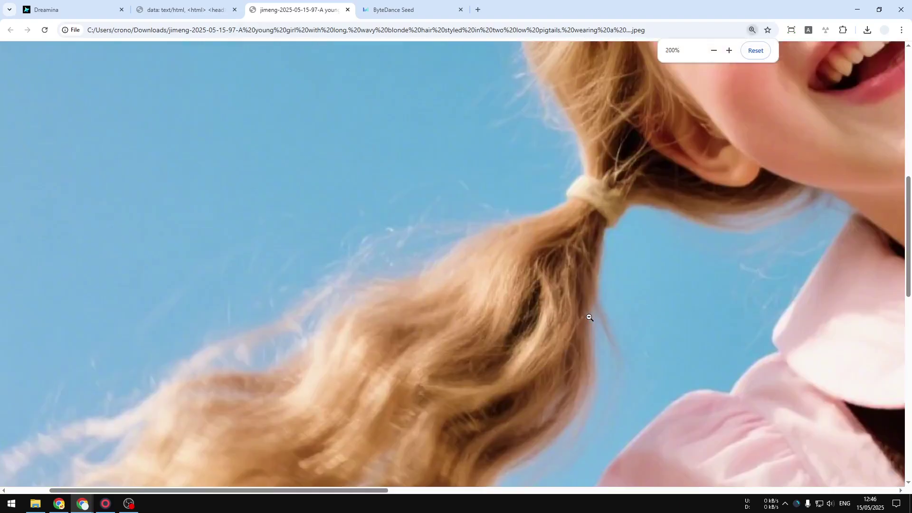
scroll(618, 323, "down", 1)
scroll(636, 330, "down", 2, "ctrl")
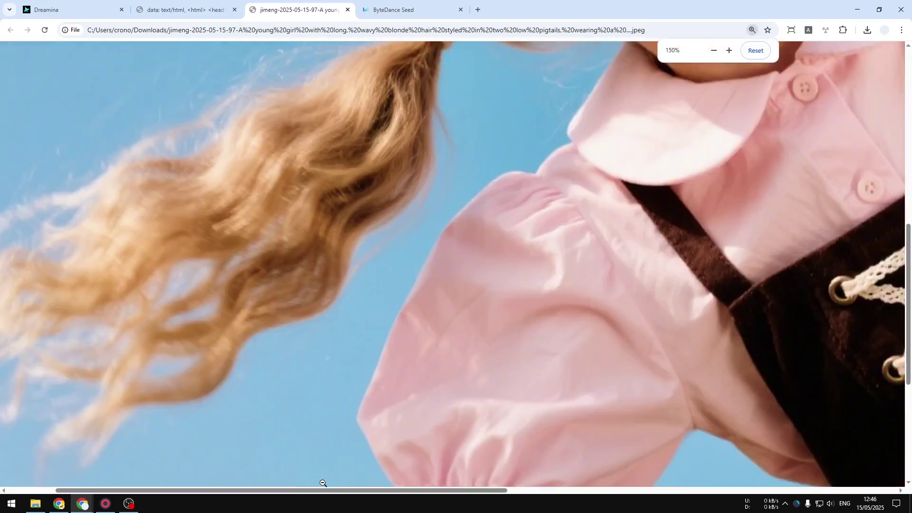
left_click_drag(312, 489, 454, 490)
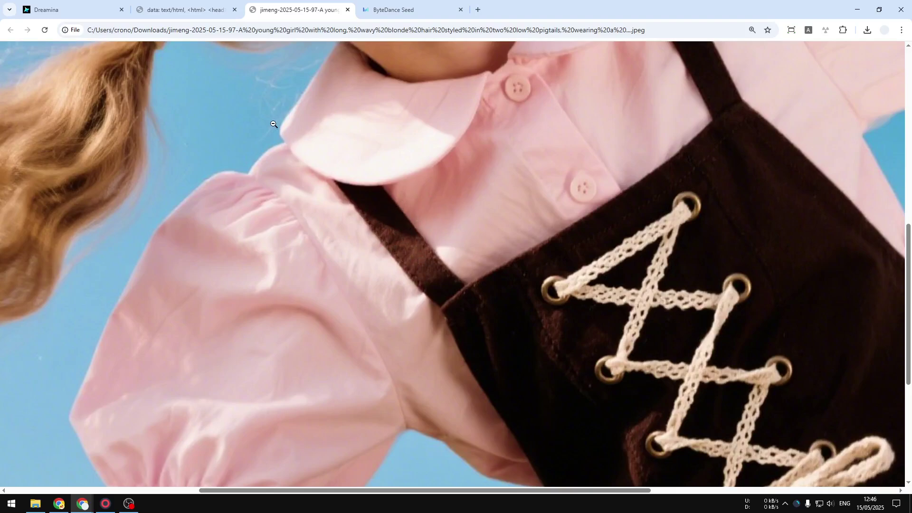
Zoom the girl image once more, then go back to the Seedream 3.0 sample gallery
scroll(274, 124, "up", 2)
scroll(655, 280, "down", 4)
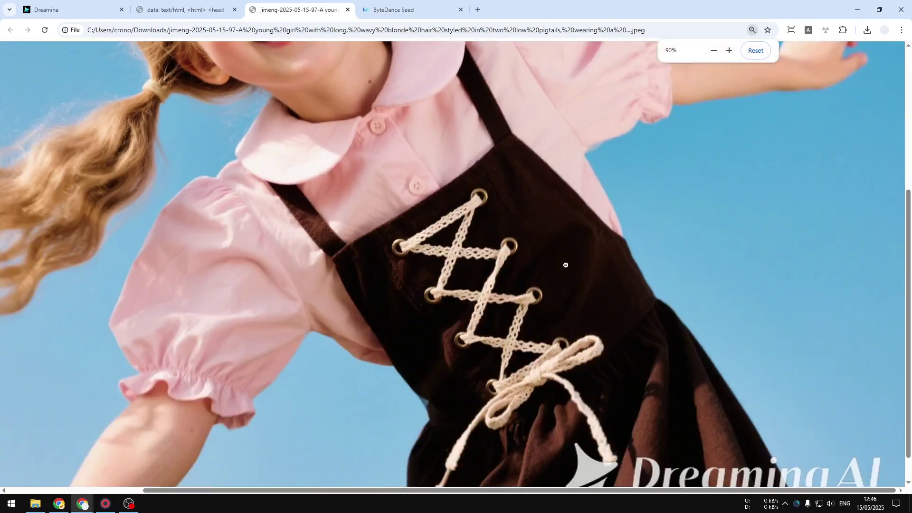
scroll(517, 193, "down", 2)
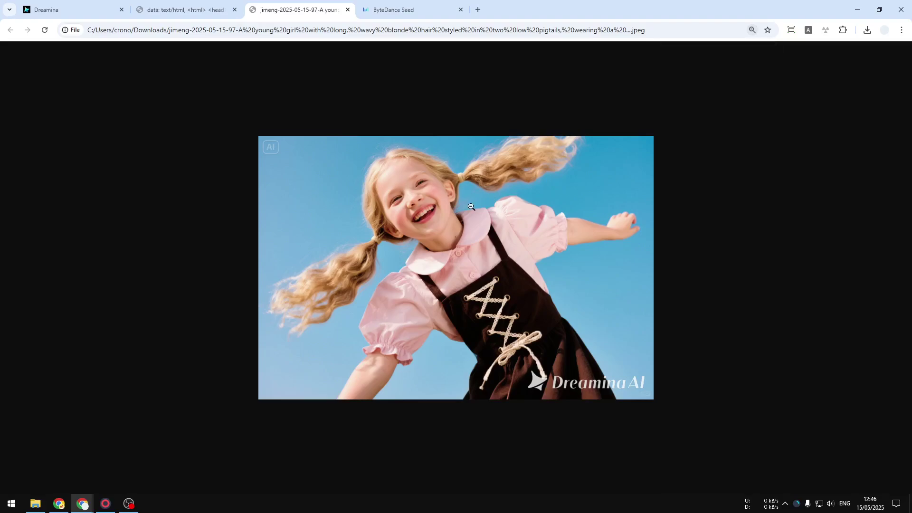
scroll(472, 207, "up", 2)
scroll(437, 190, "down", 1)
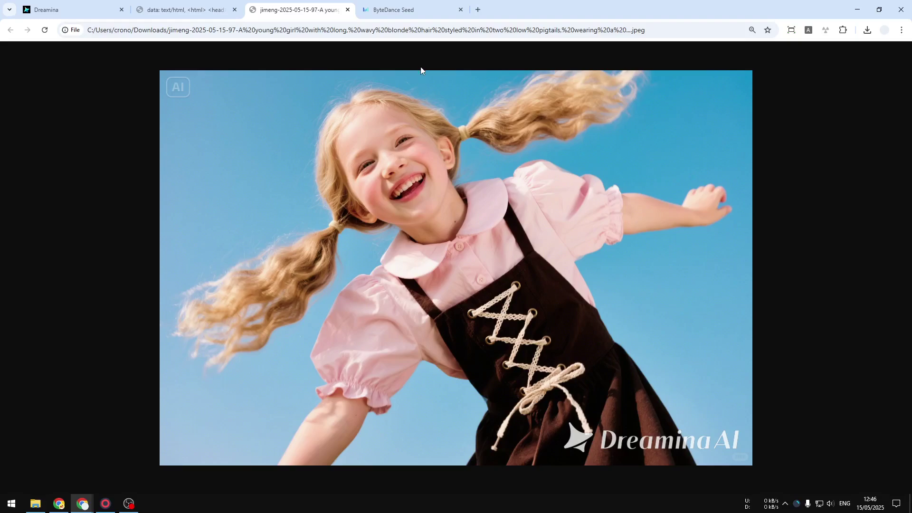
left_click(416, 9)
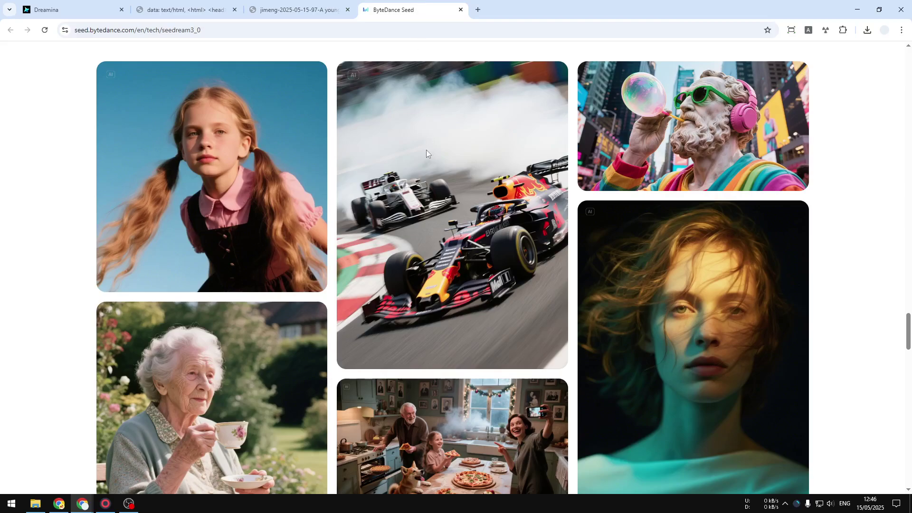
In a new tab, go to dreamina.capcut.com/ using the 'dre' address autocomplete
left_click(480, 4)
type("drea")
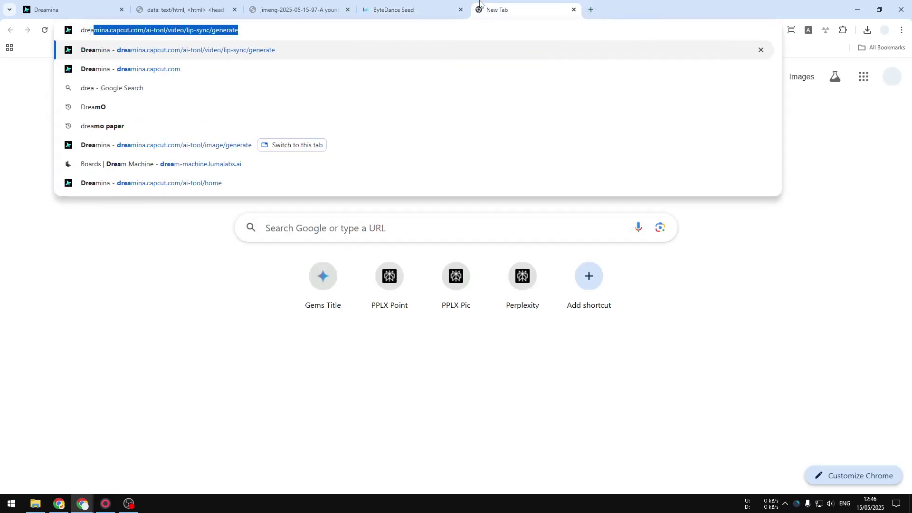
key("ctrl+shift+Left")
key("ctrl+shift+Left")
key("ctrl+shift+Left")
key("ctrl+shift+Left")
key("ctrl+shift+Left")
key("ctrl+shift+Left")
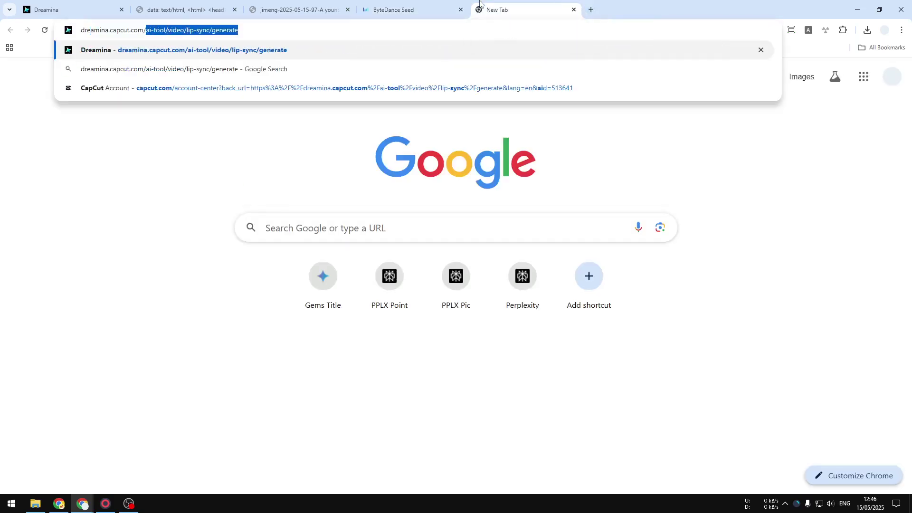
key("BackSpace")
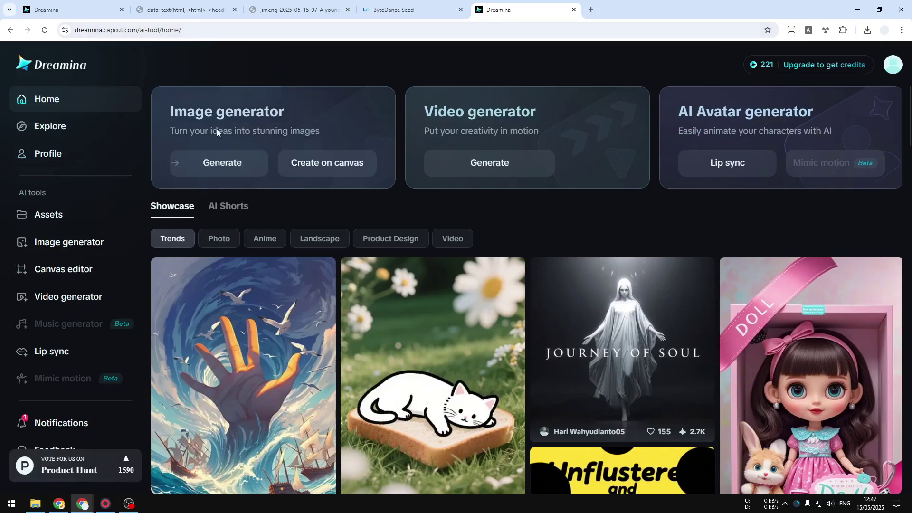
Open Dreamina's Image generator with its prompt box focused, then revisit the ByteDance Seed F1 sample
left_click(91, 246)
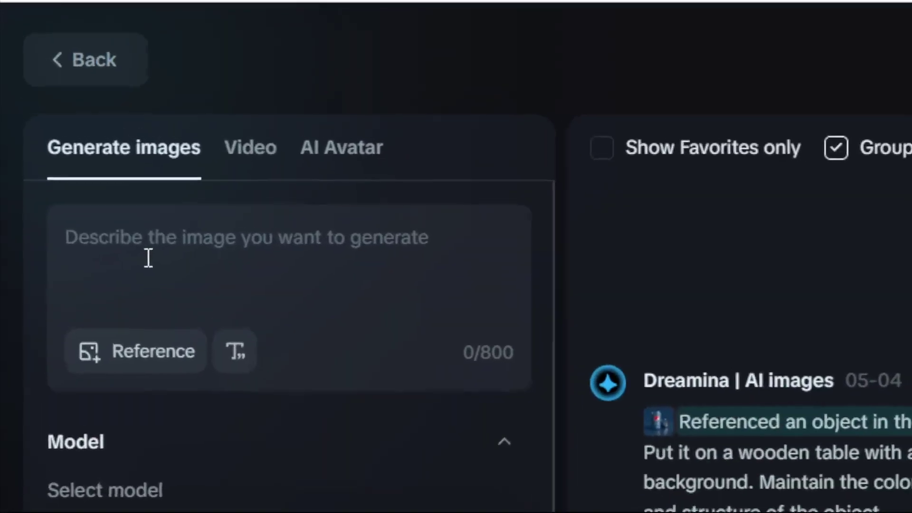
left_click(56, 141)
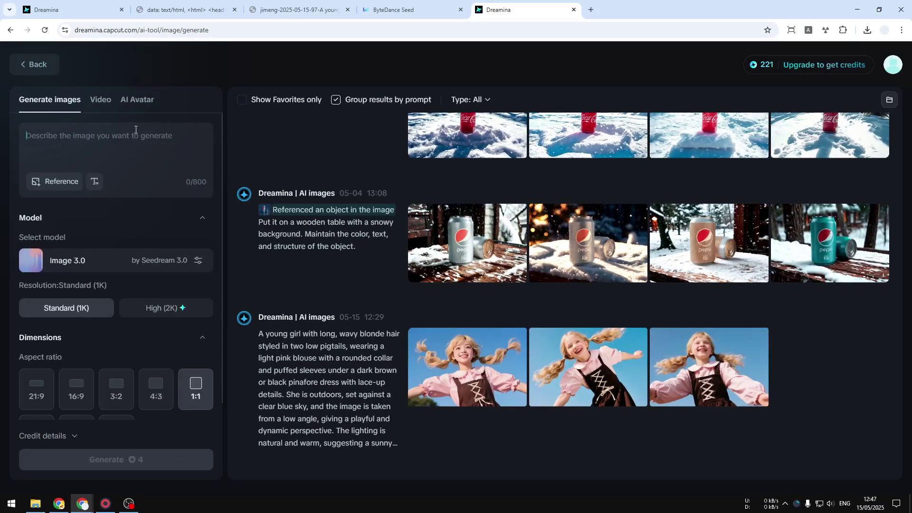
left_click(403, 10)
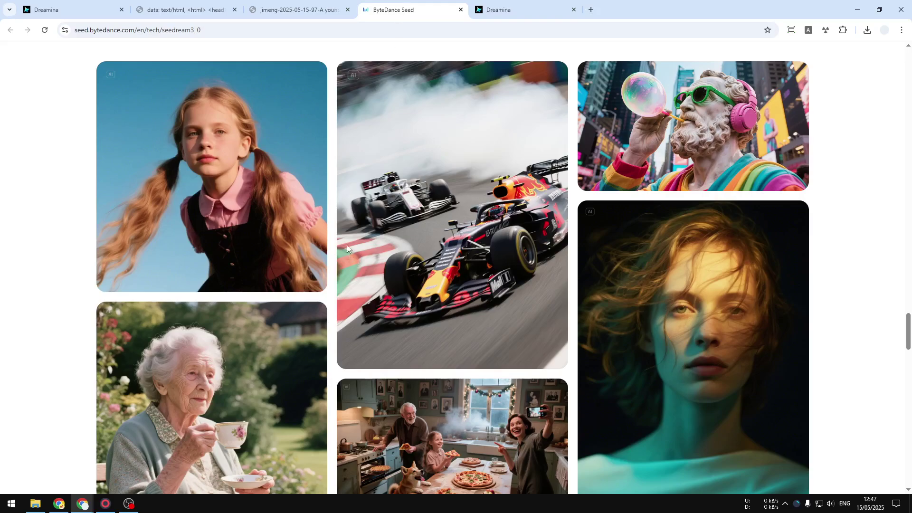
Copy all of the Formula 1 prompt text from the other browser tab
left_click(210, 4)
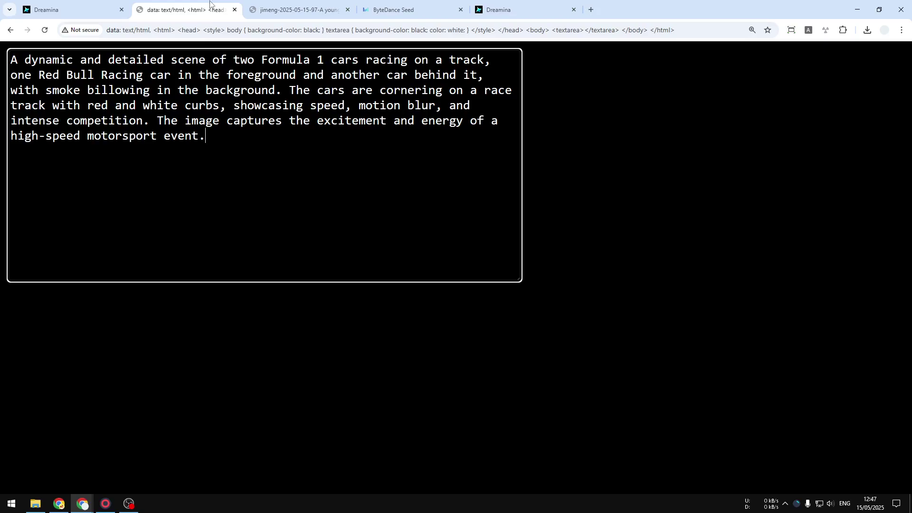
key("ctrl+a")
right_click(149, 83)
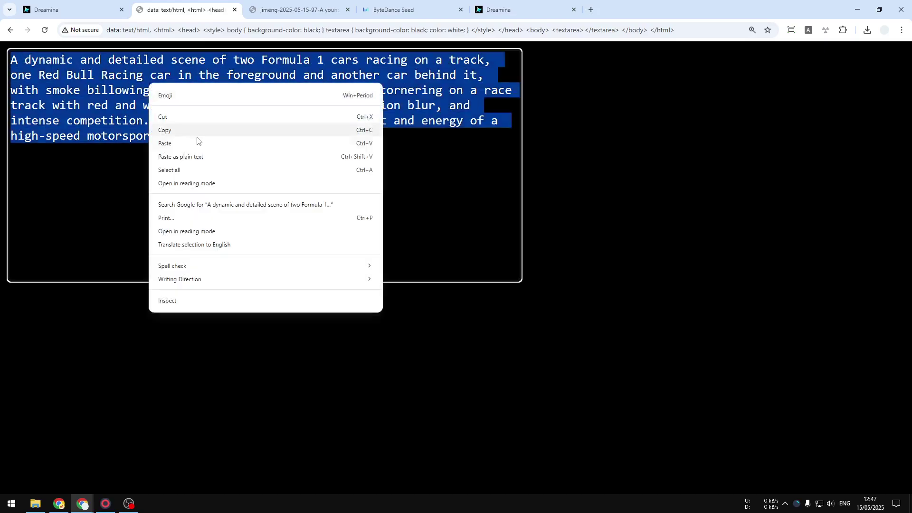
left_click(195, 137)
Paste the Formula 1 prompt into Dreamina's prompt box and delete the stray quote marks
left_click(505, 4)
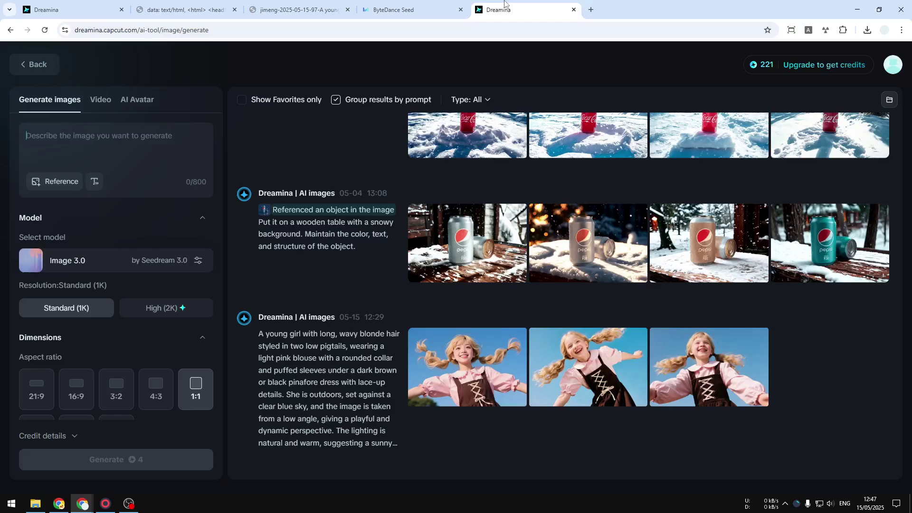
right_click(71, 136)
left_click(92, 223)
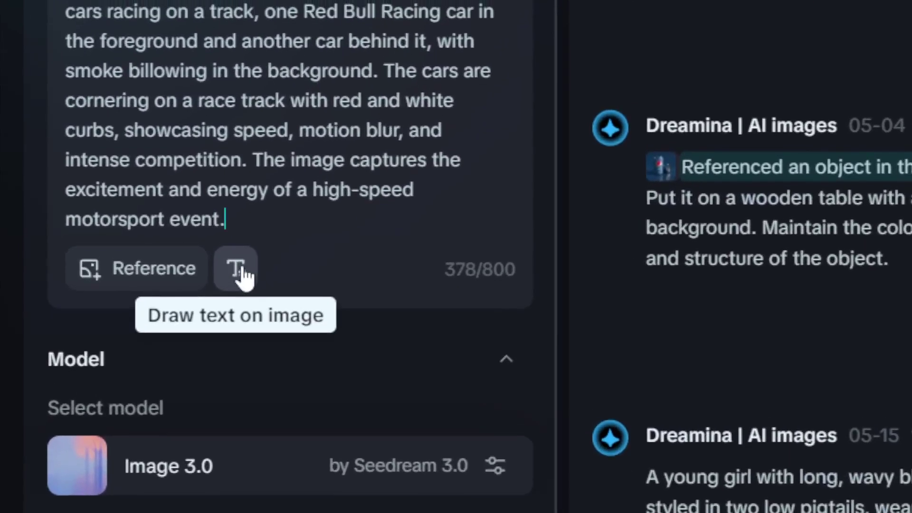
type("\"\"")
key("Left")
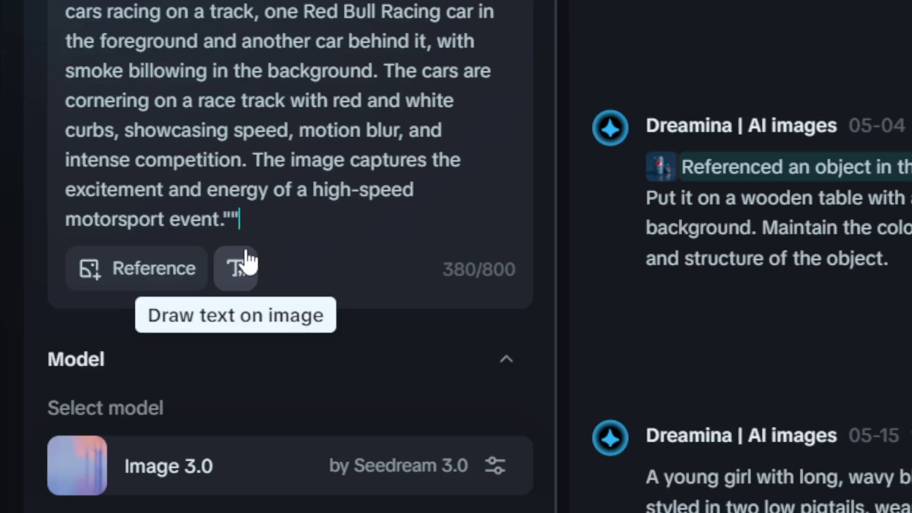
key("Delete")
key("BackSpace")
scroll(252, 206, "down", 5)
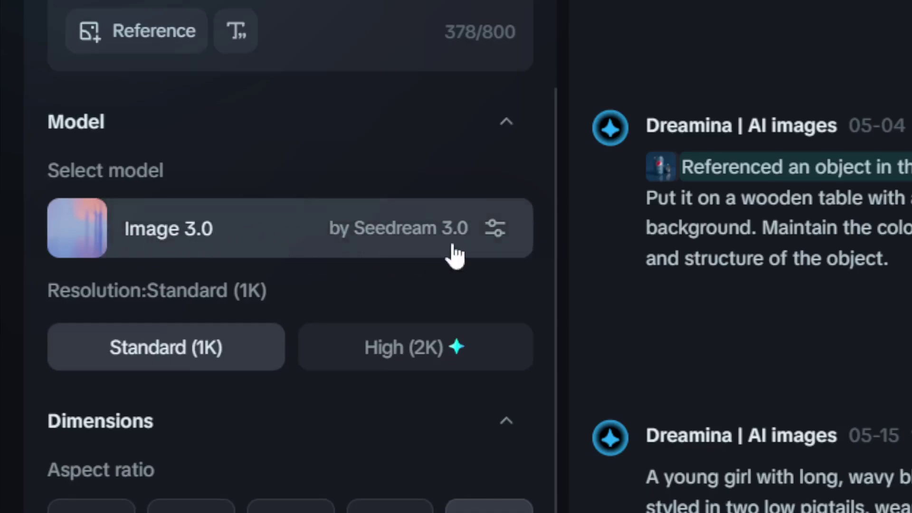
left_click(434, 245)
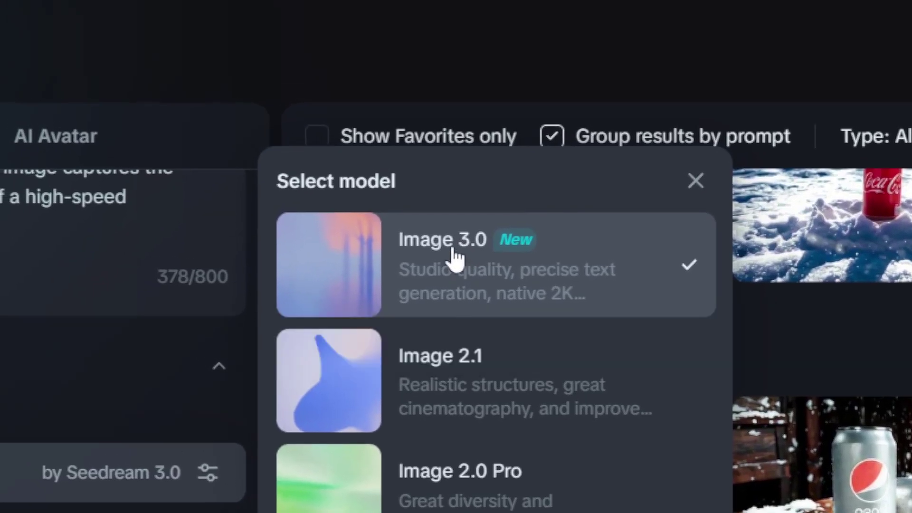
left_click(465, 262)
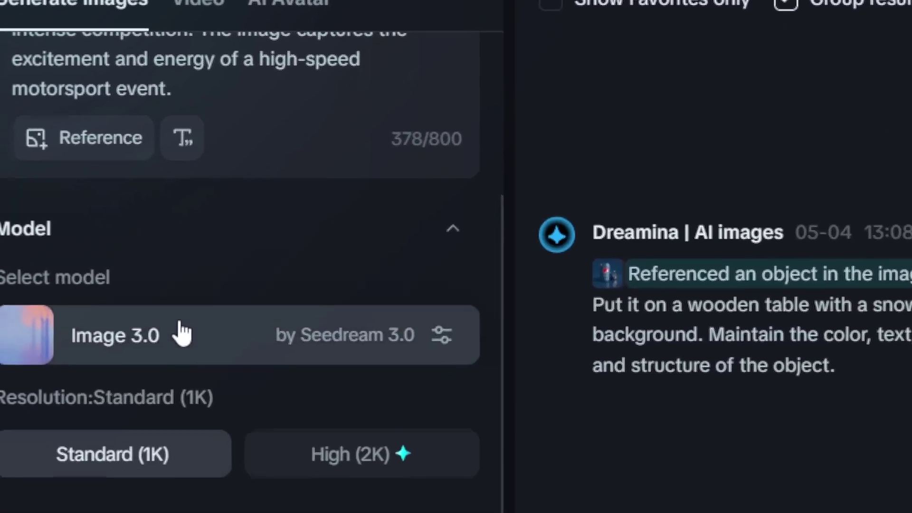
mouse_move(362, 465)
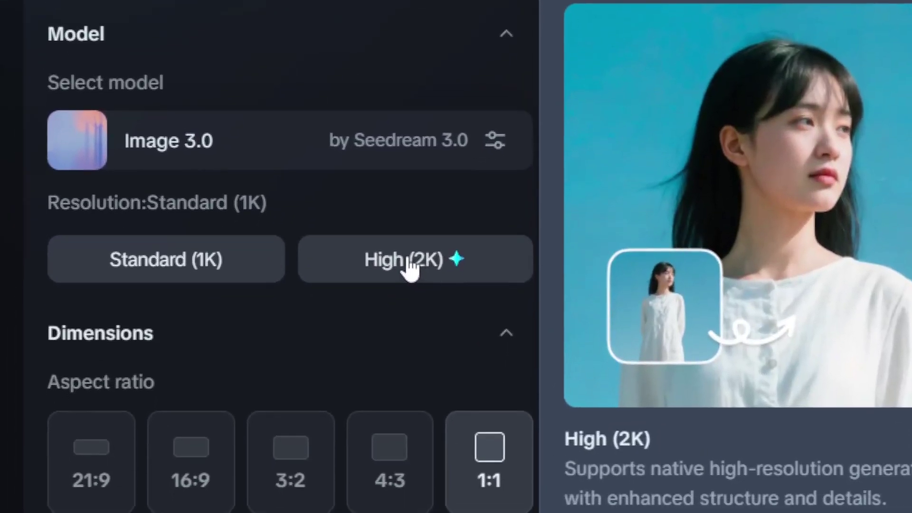
Choose High (2K) resolution and a 3:2 aspect ratio for a 2496 × 1664 output
left_click(410, 269)
scroll(373, 287, "down", 3)
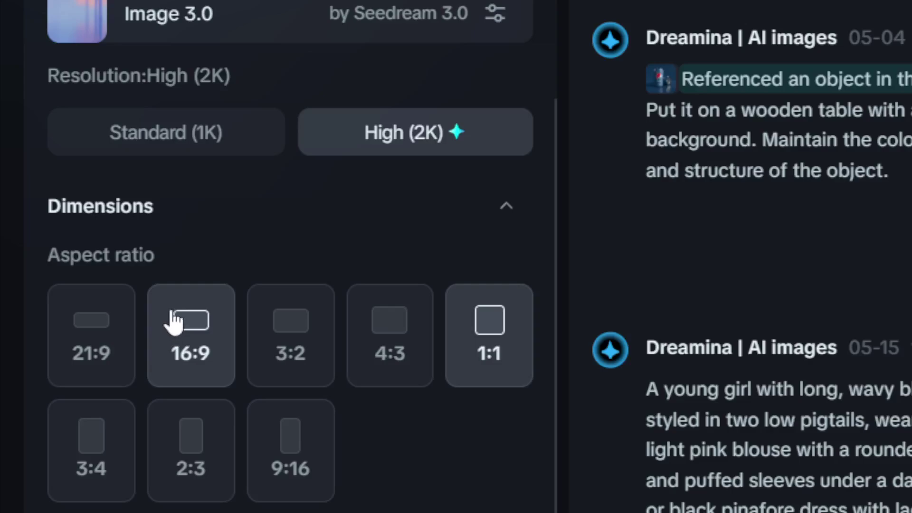
mouse_move(357, 132)
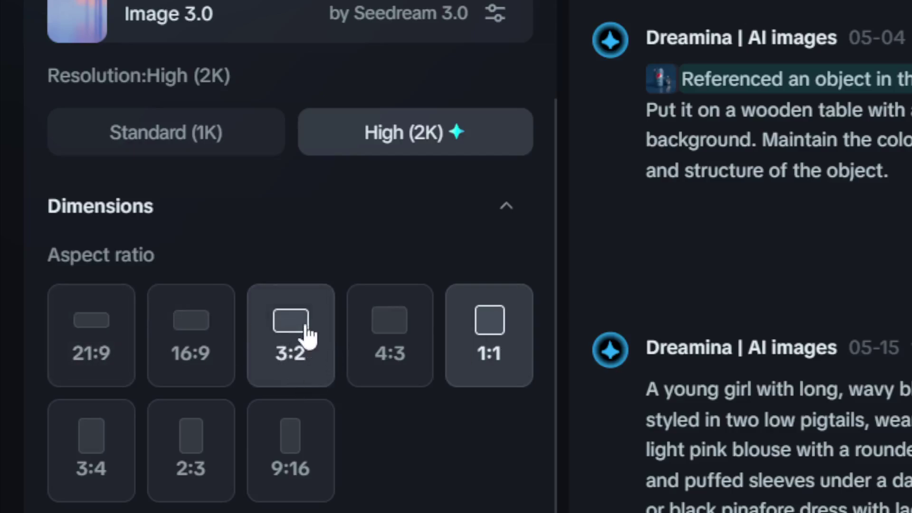
left_click(308, 330)
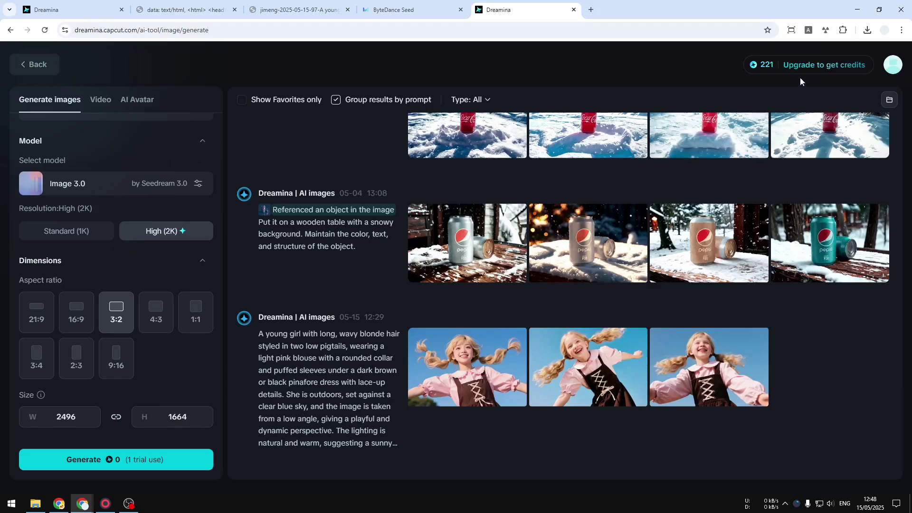
mouse_move(766, 71)
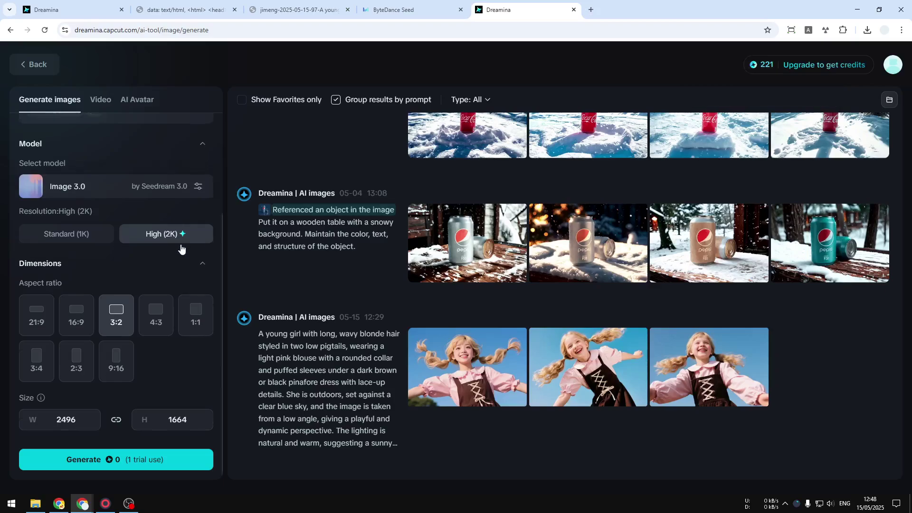
Generate four images from the Formula 1 racing prompt
scroll(174, 233, "up", 3)
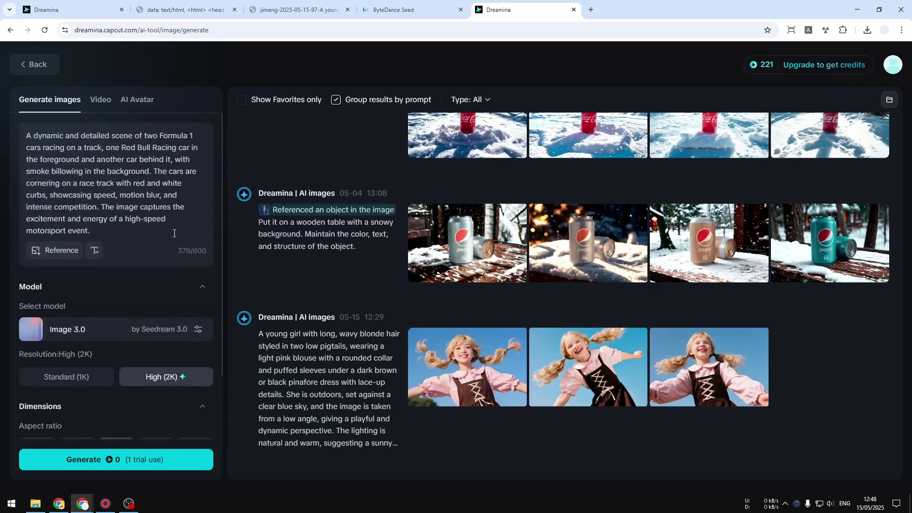
left_click(117, 464)
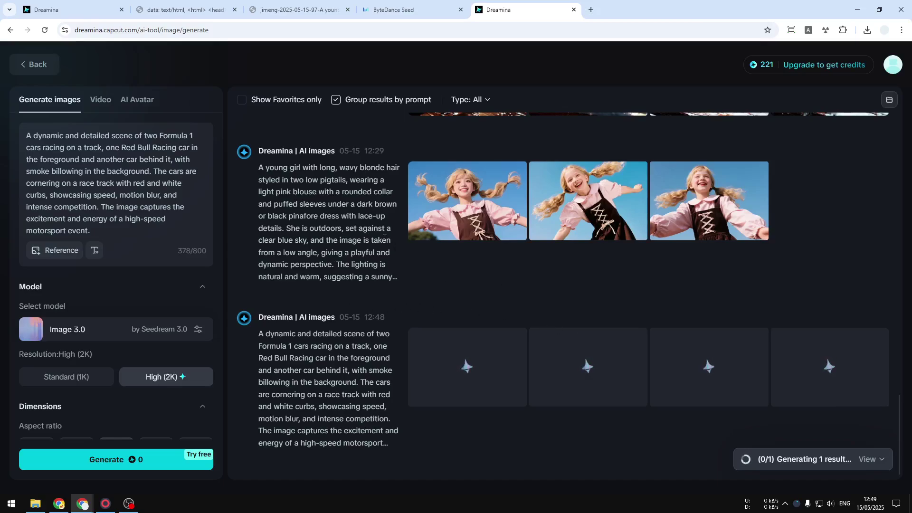
Glance at the downloaded image tab, then move on to the ByteDance Seed page
left_click(273, 8)
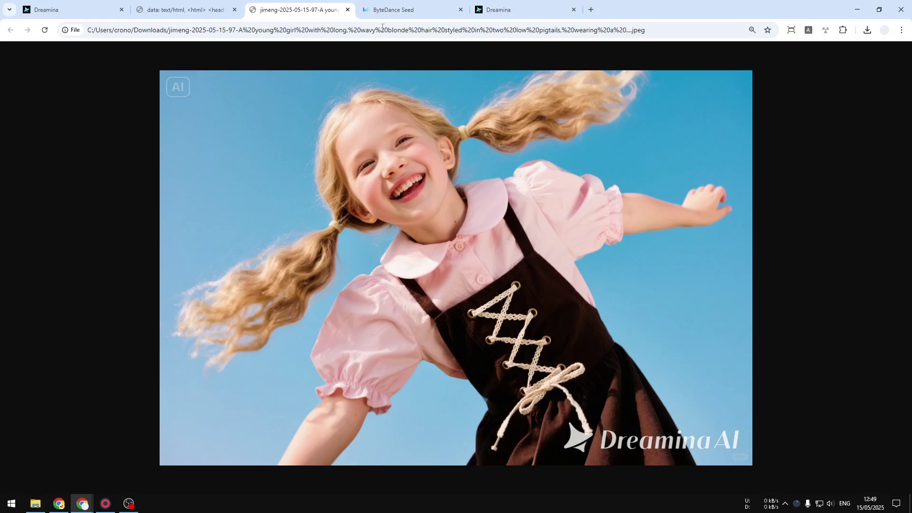
key("ctrl+Tab")
key("ctrl+Tab")
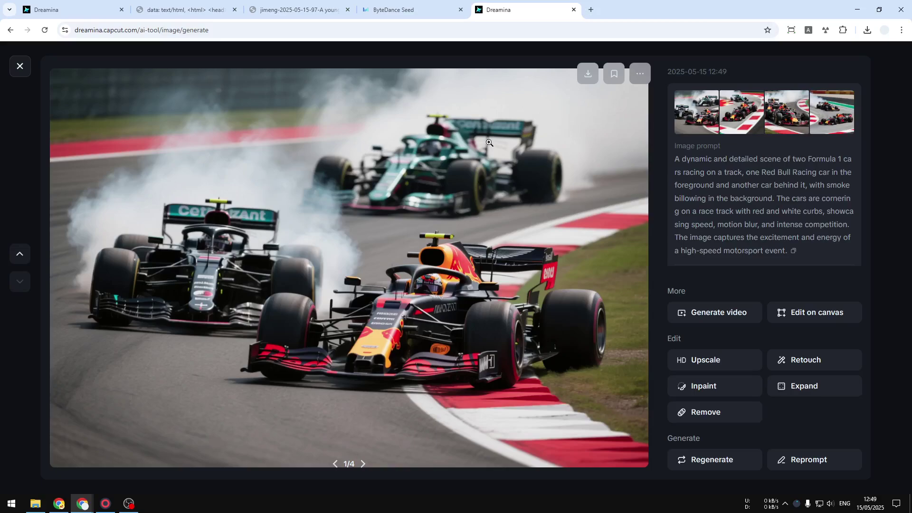
Download the first Formula 1 image with Download image, then show the second image
left_click(364, 465)
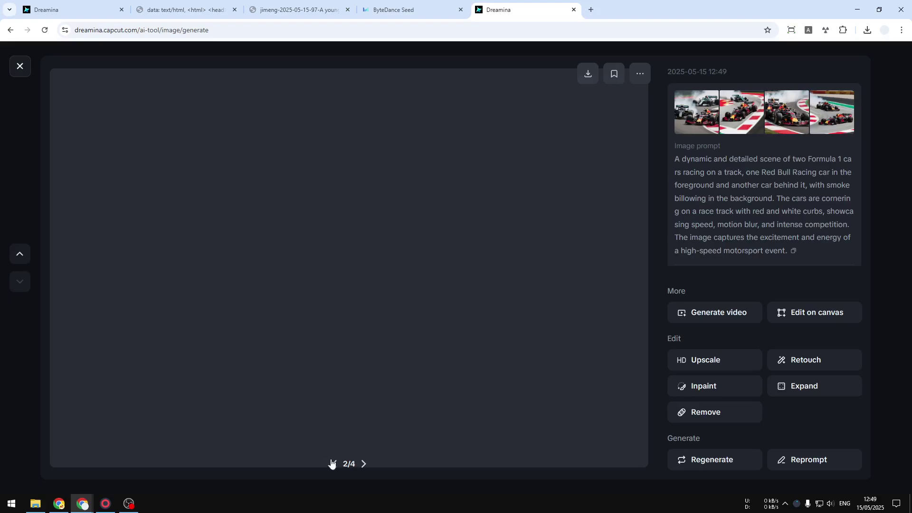
left_click(333, 463)
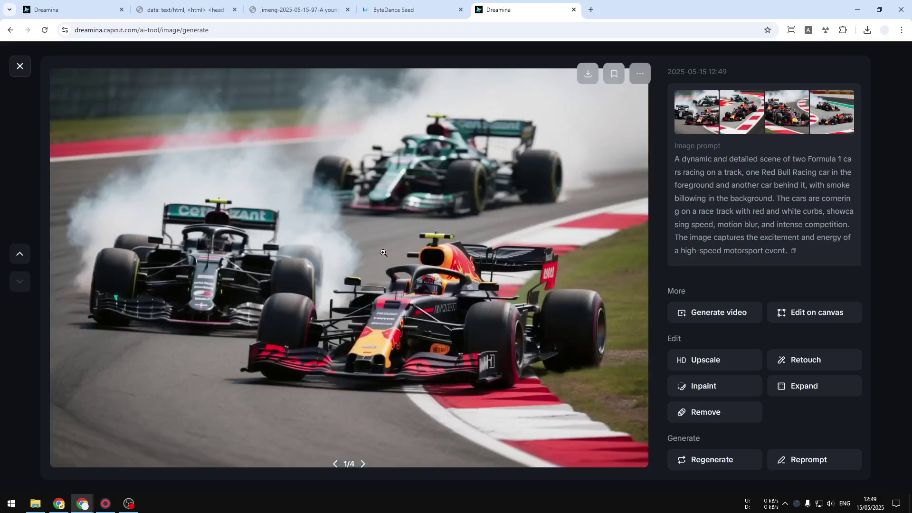
right_click(407, 200)
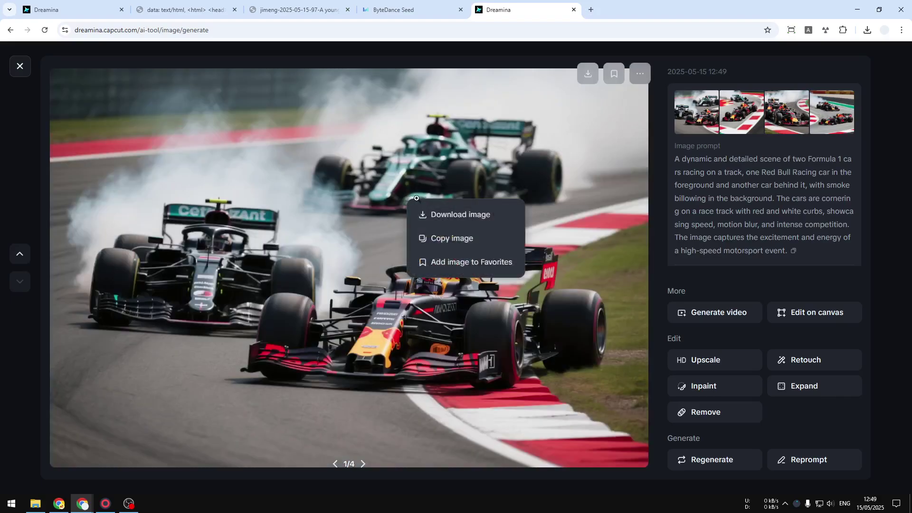
left_click(454, 215)
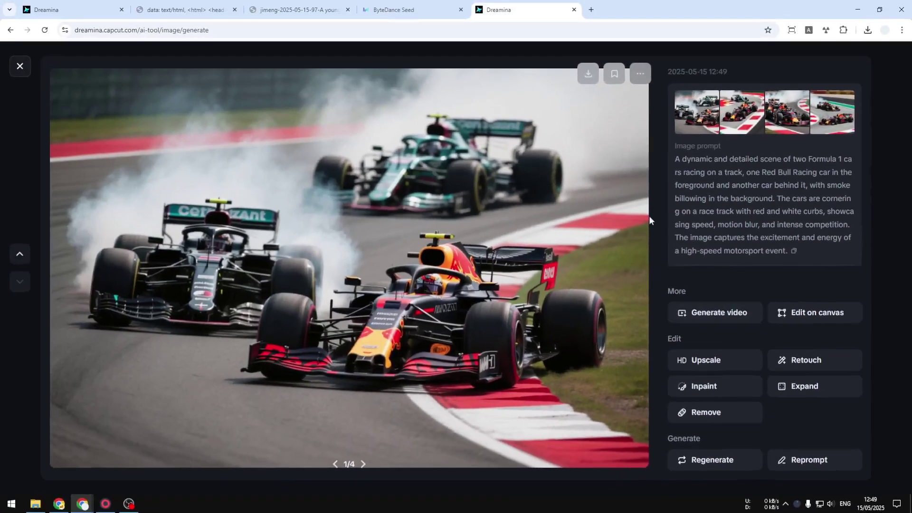
left_click(365, 464)
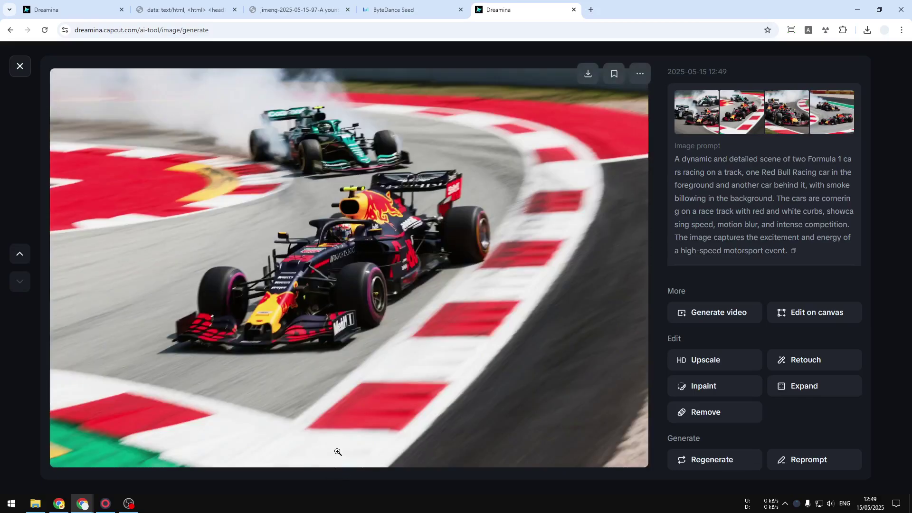
Close the viewer and reopen the first Formula 1 image from the results
left_click(21, 68)
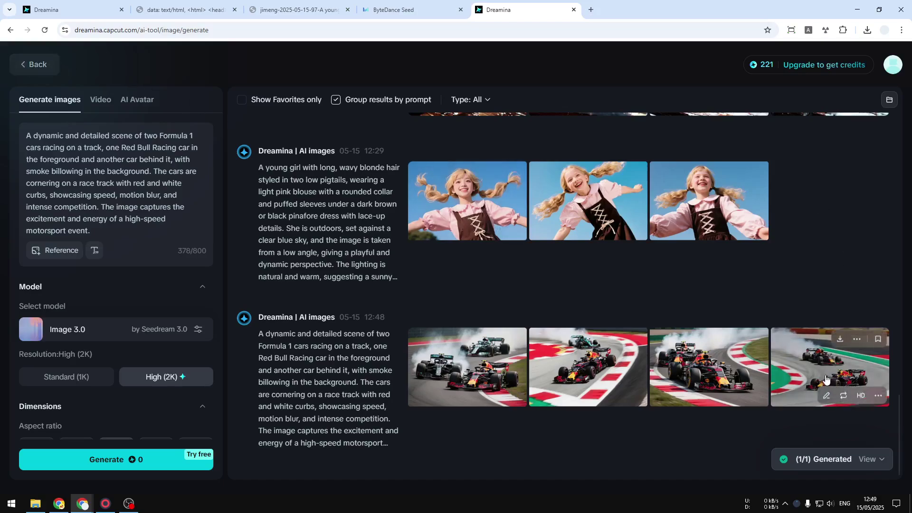
left_click(476, 365)
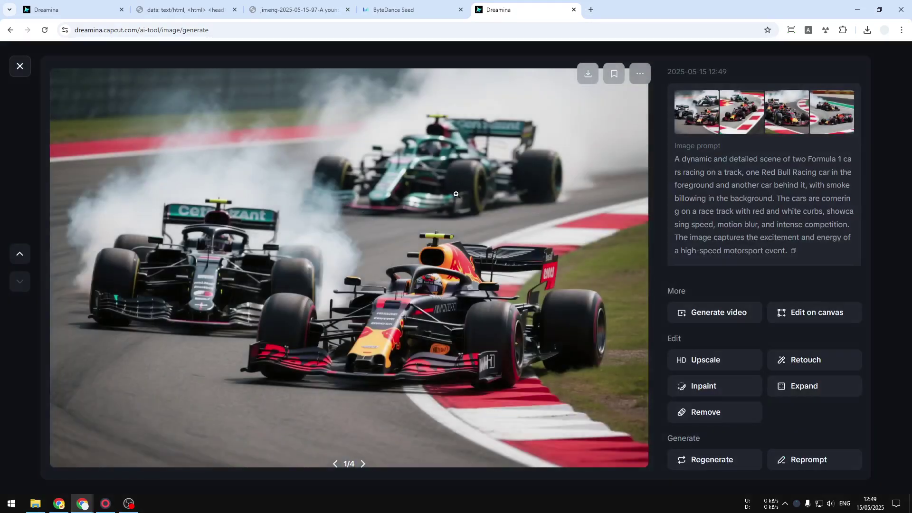